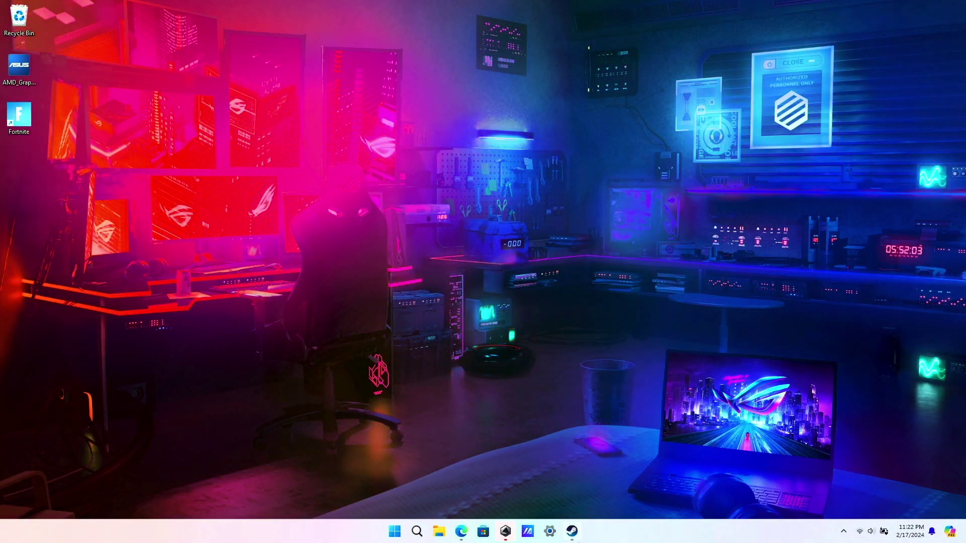
Step: Launch Citra (Emulator) from the Steam library with PLAY
click(572, 532)
click(343, 251)
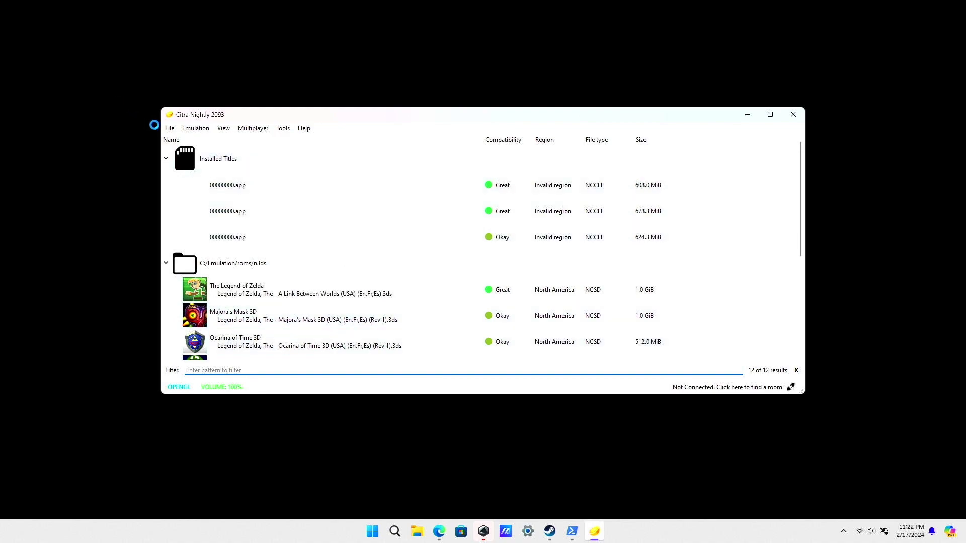
Step: Open Citra's user folder in File Explorer through File > Open Citra Folder, then close Citra
click(176, 131)
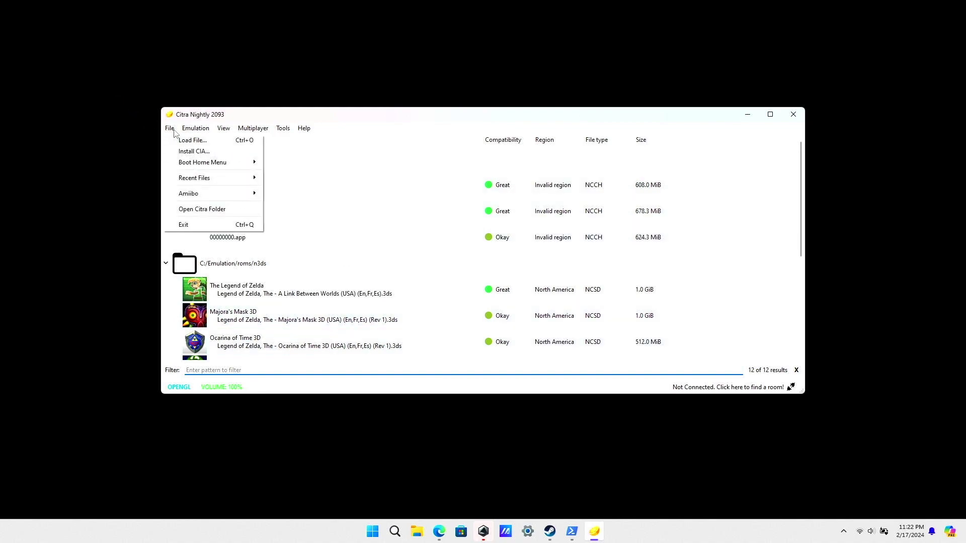
click(195, 212)
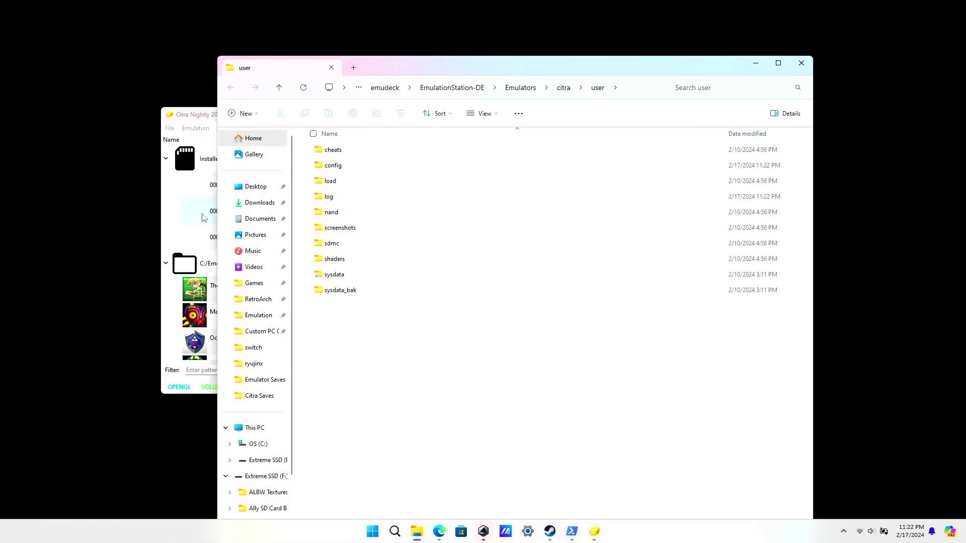
click(196, 114)
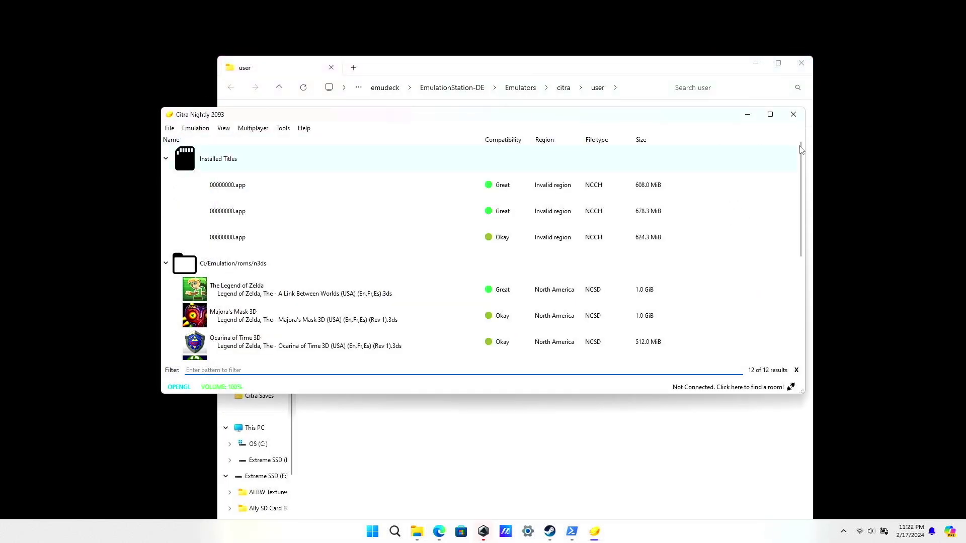
click(793, 117)
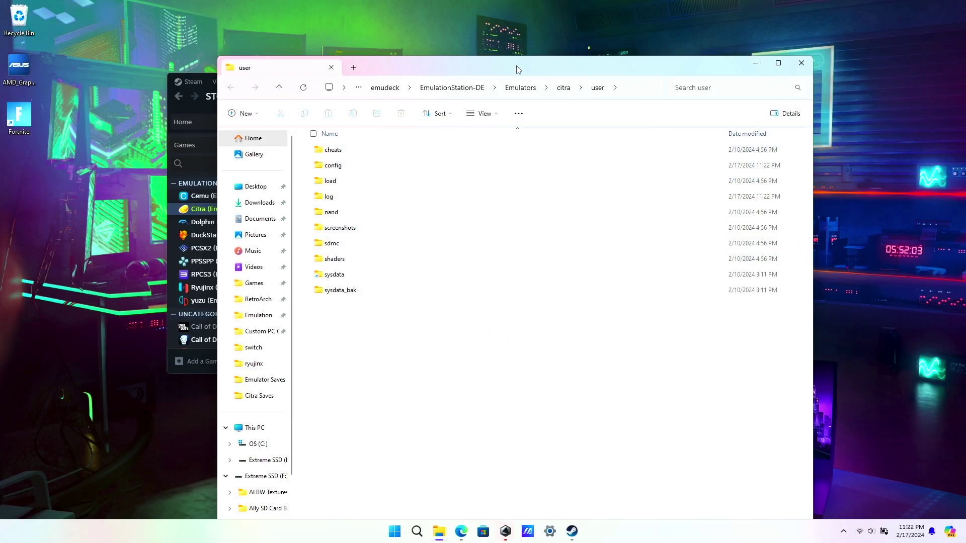
drag(514, 66, 510, 57)
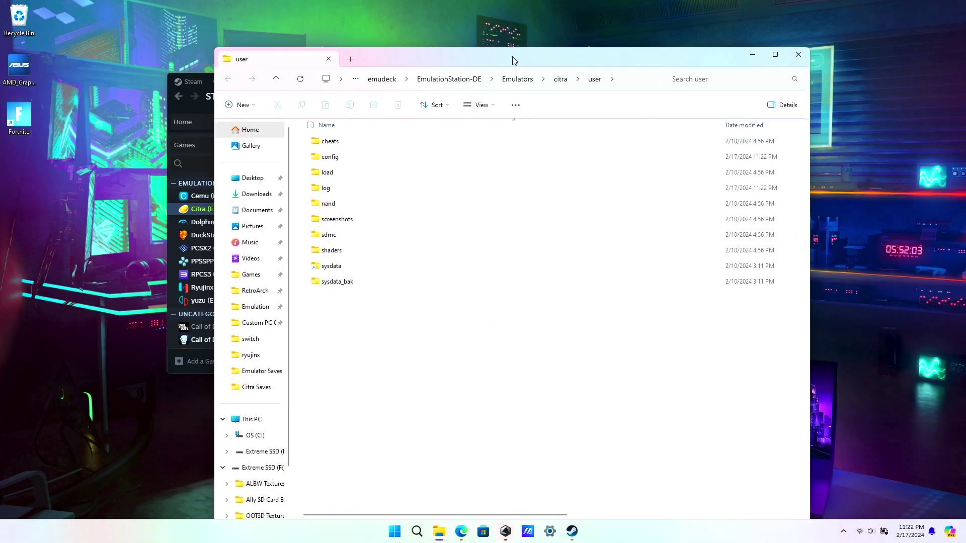
Step: Browse to load\textures and check each of the four title-ID folders, finding them empty
double_click(326, 174)
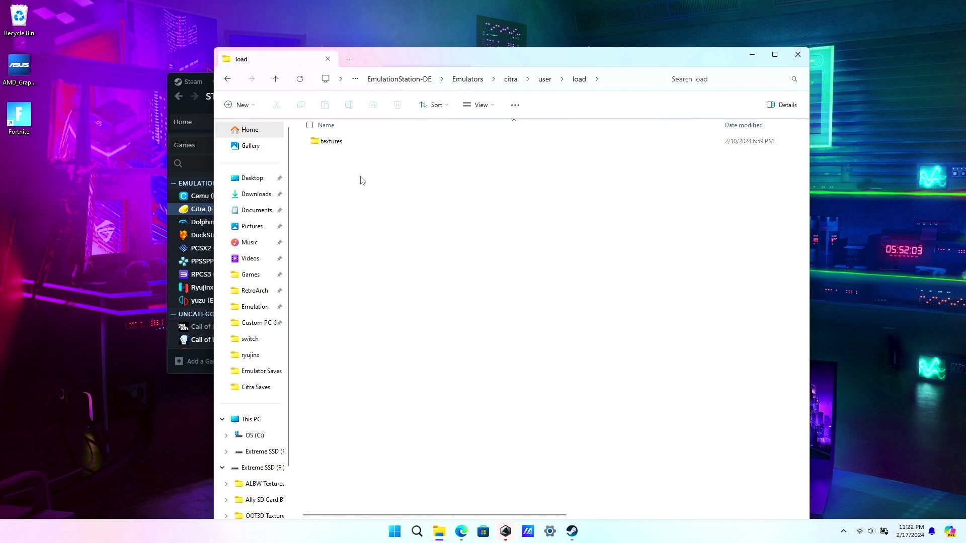
double_click(333, 142)
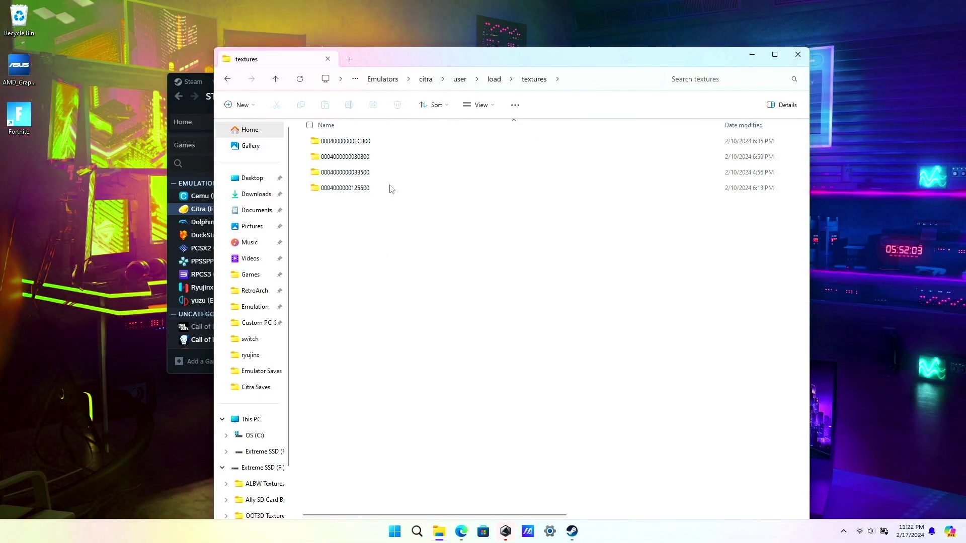
double_click(343, 141)
click(227, 79)
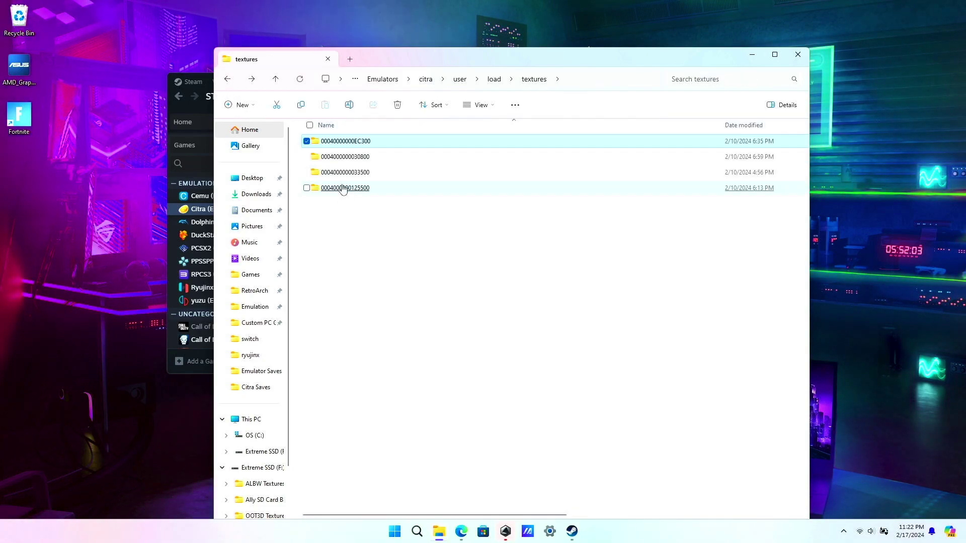
double_click(339, 158)
click(228, 79)
double_click(345, 173)
click(227, 79)
double_click(335, 190)
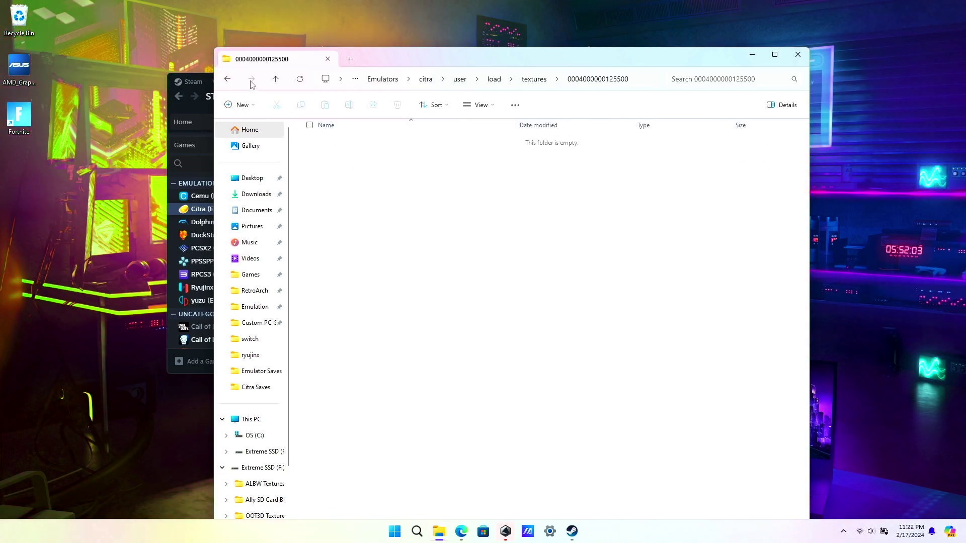
click(228, 79)
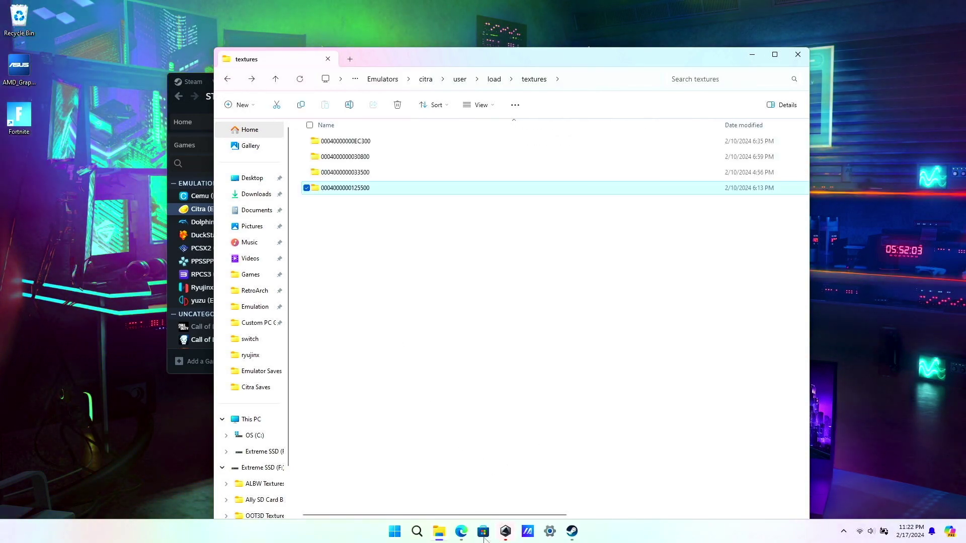
right_click(439, 532)
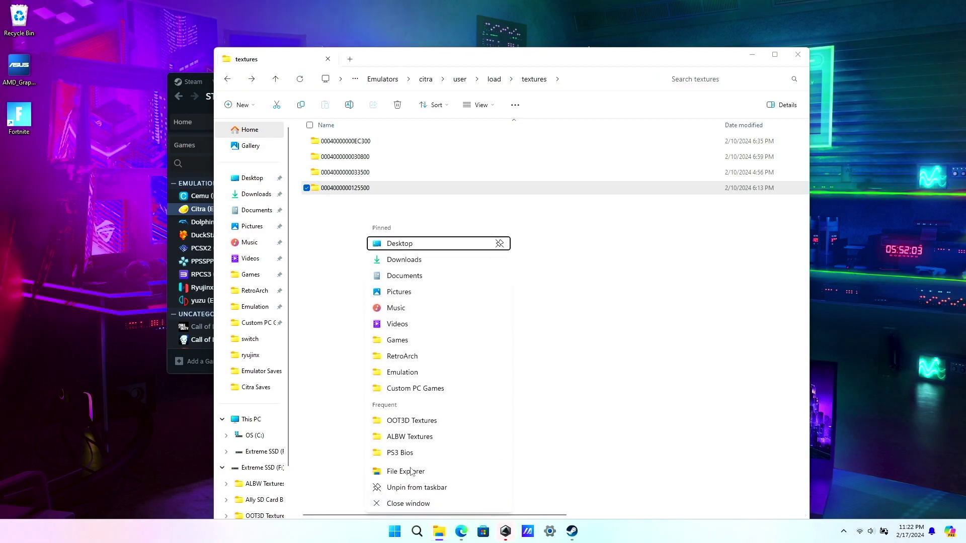
click(406, 472)
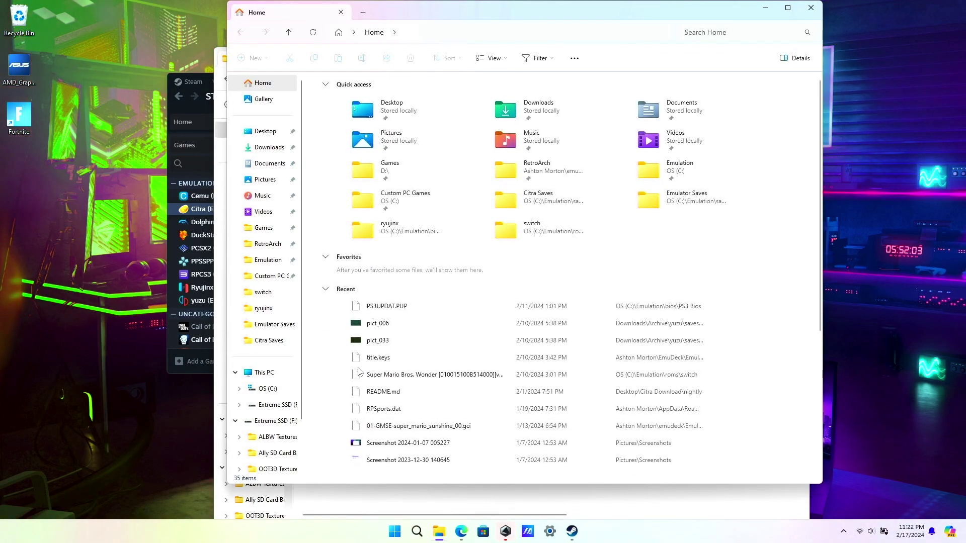
click(278, 407)
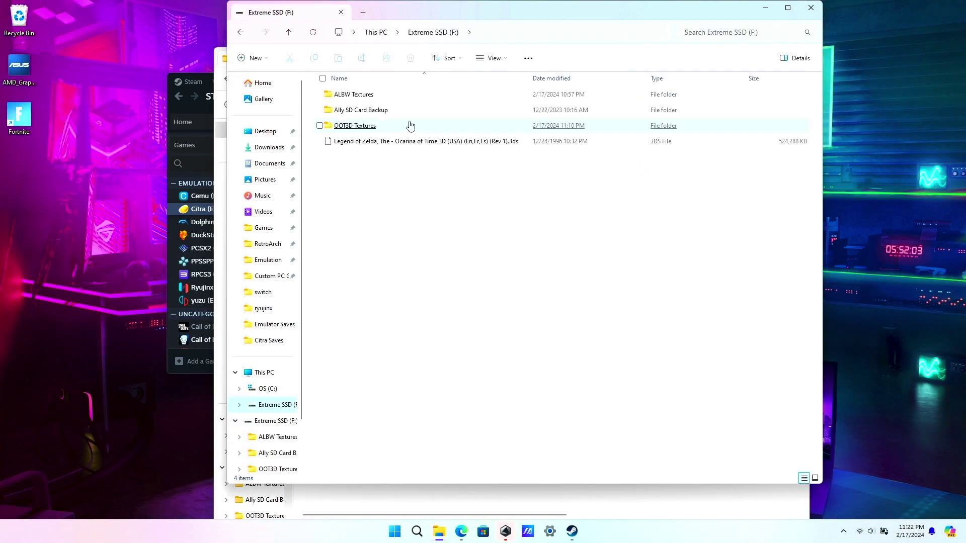
double_click(353, 96)
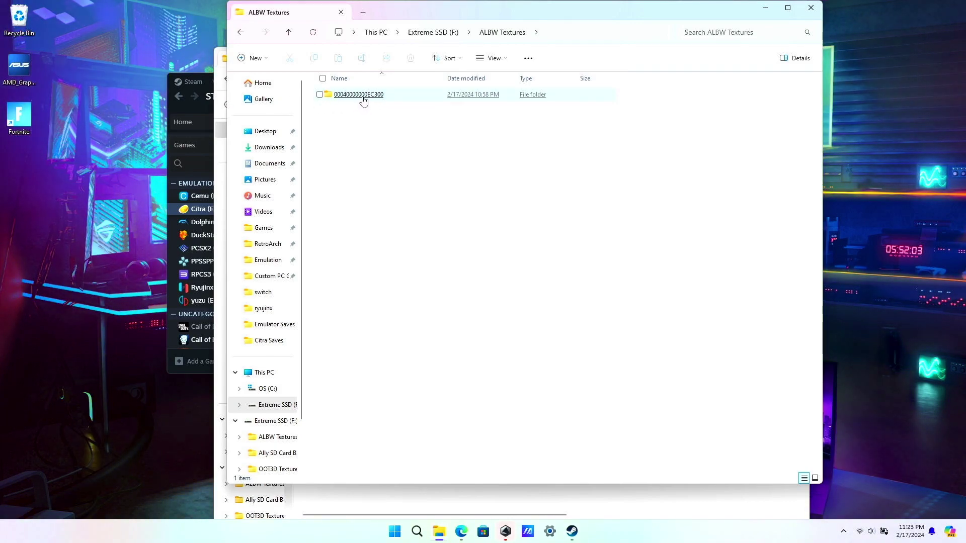
right_click(370, 100)
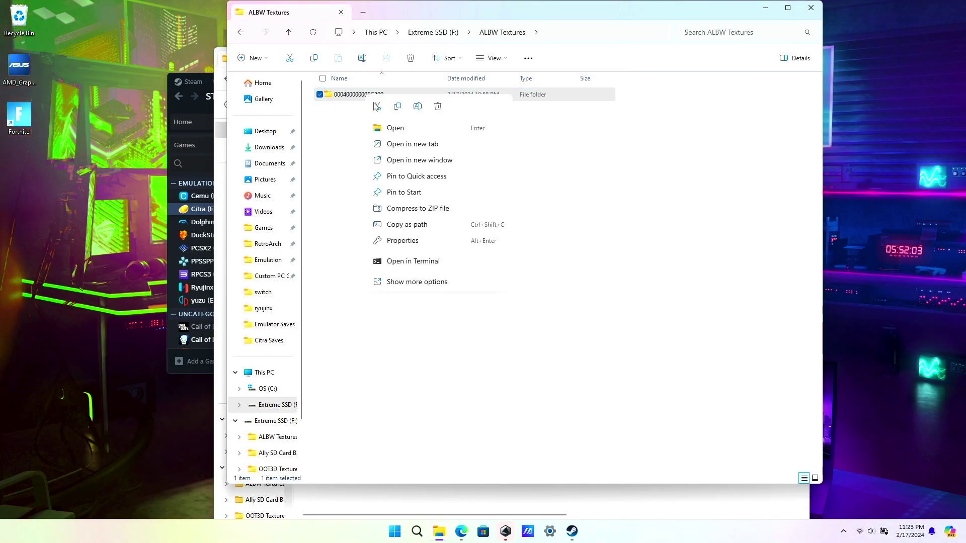
click(395, 106)
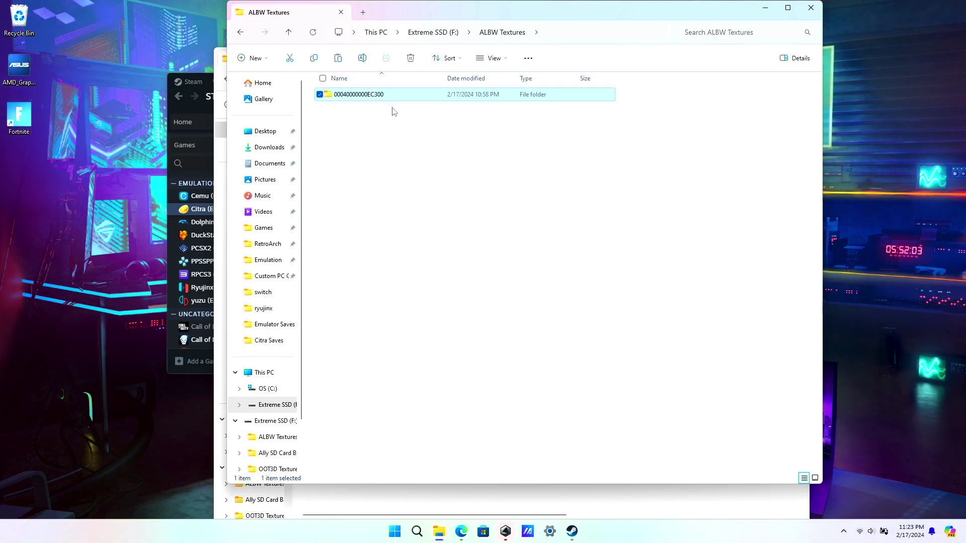
click(403, 512)
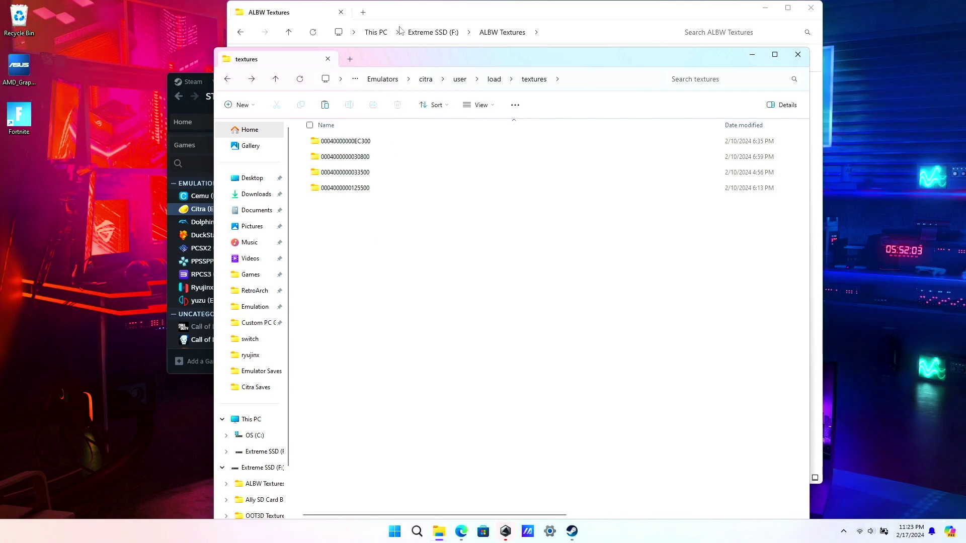
right_click(422, 253)
key(Escape)
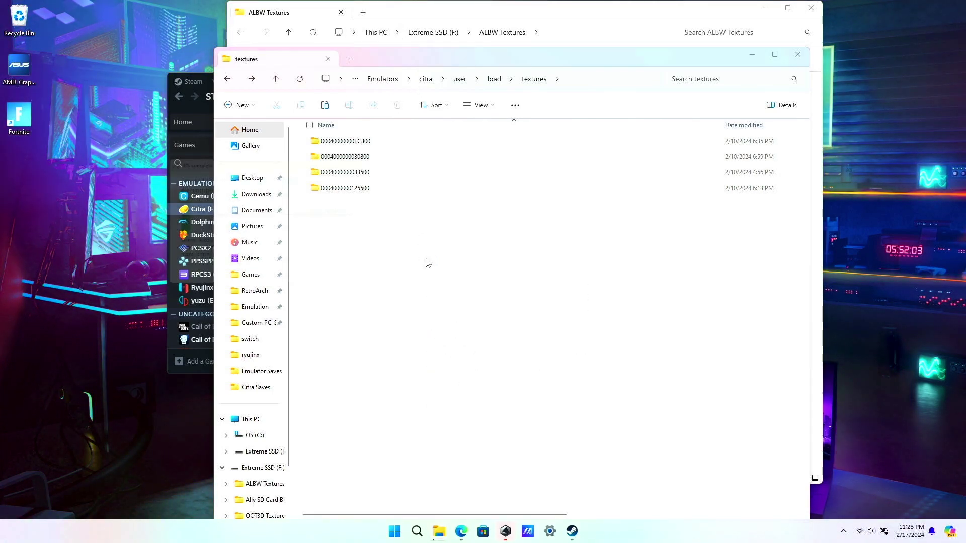
key(ctrl+v)
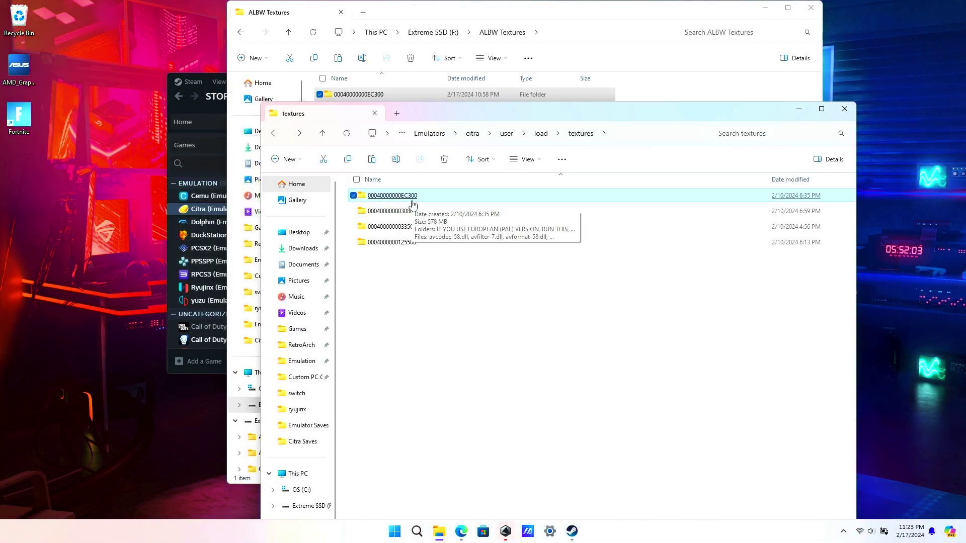
click(427, 257)
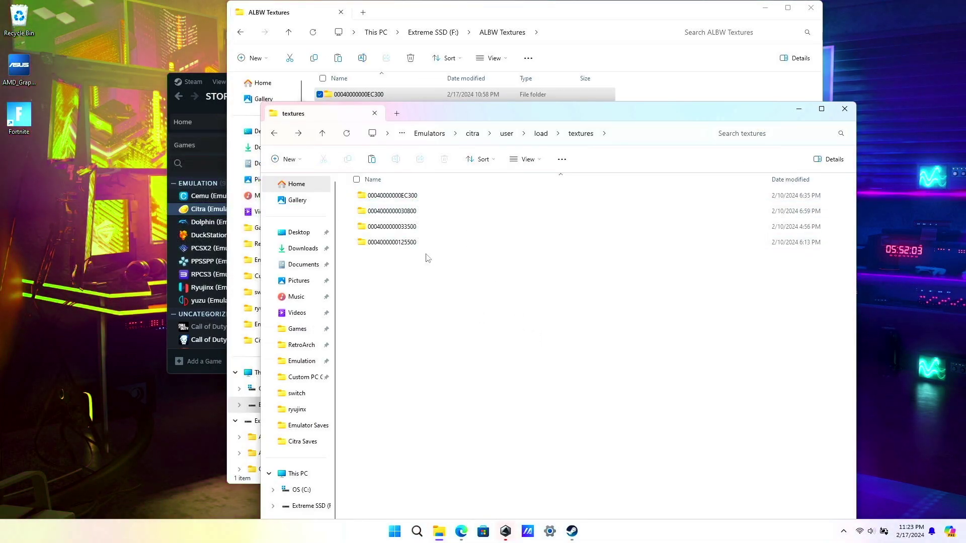
double_click(380, 196)
scroll(460, 296, down, 5)
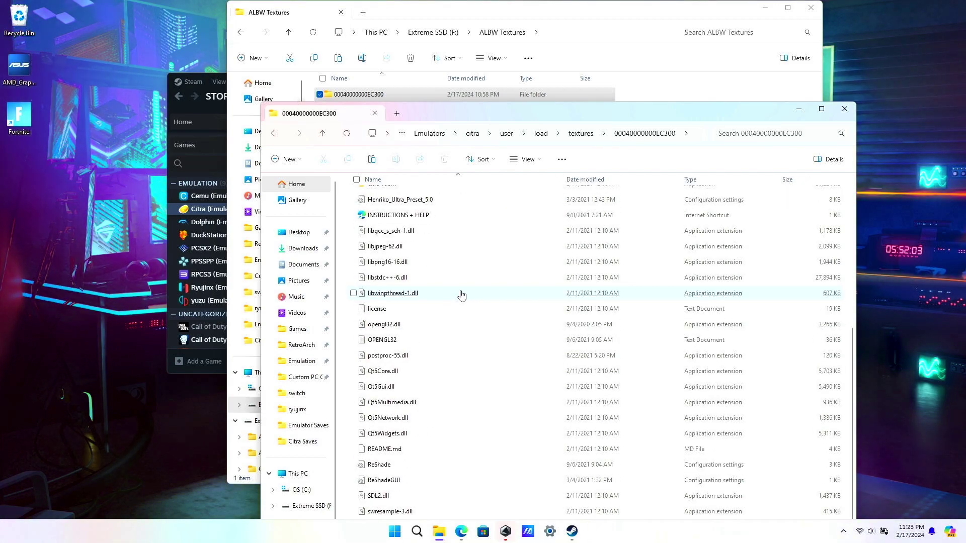
scroll(461, 296, up, 5)
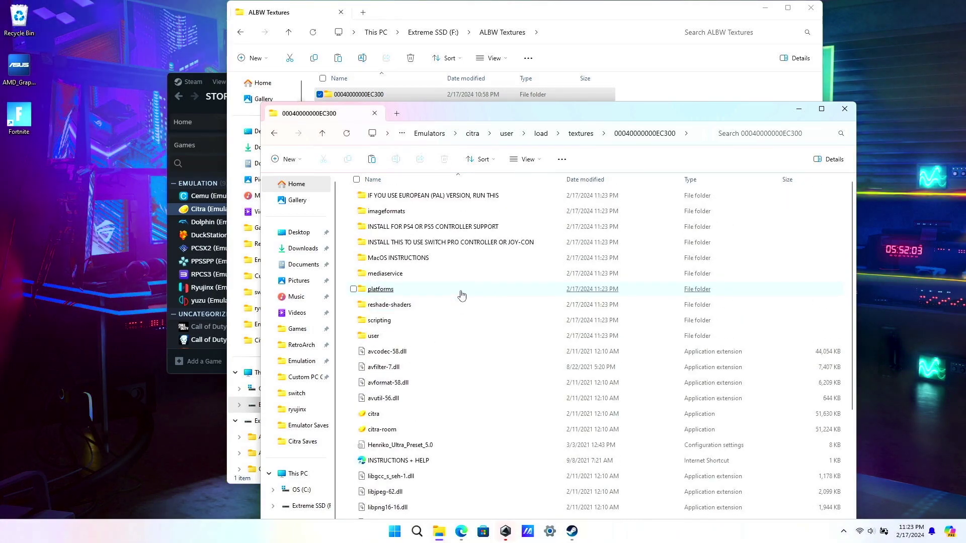
click(275, 134)
double_click(398, 196)
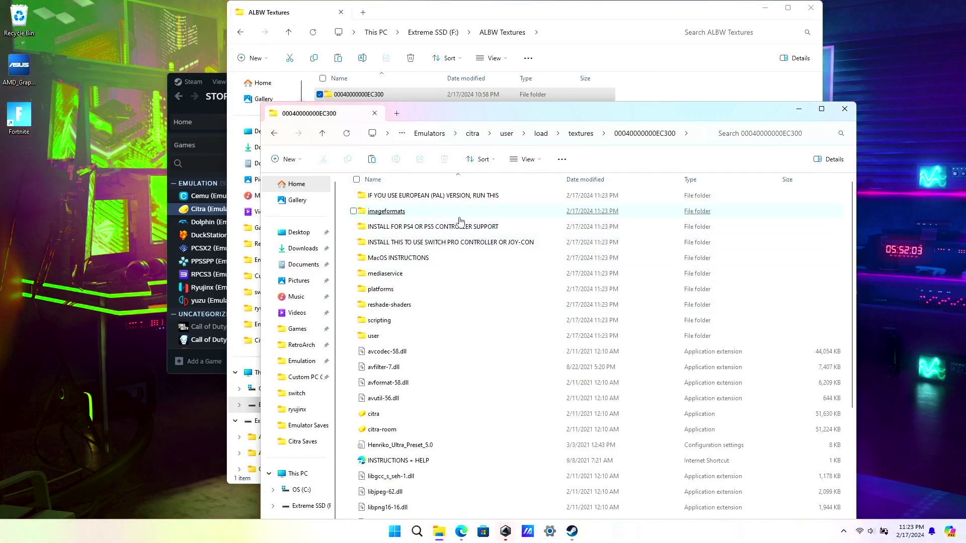
click(274, 133)
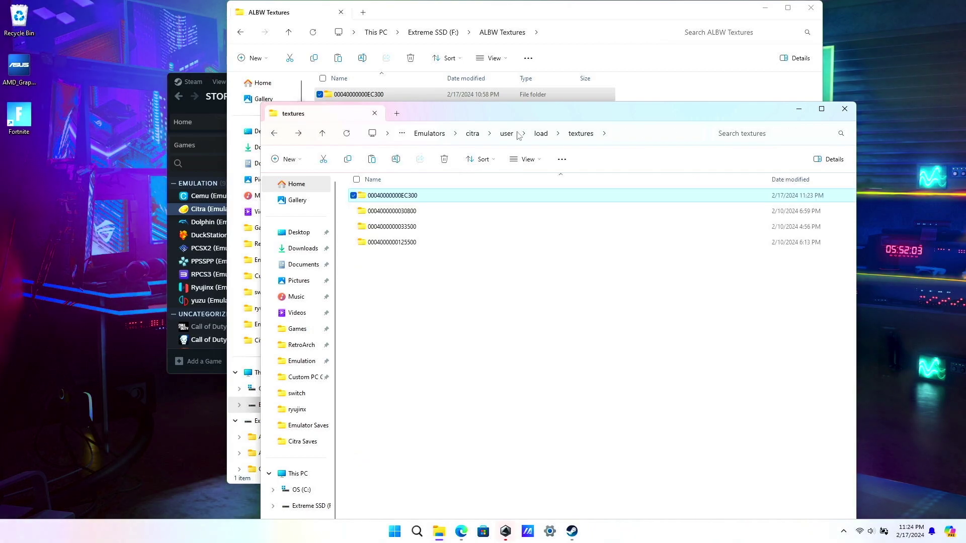
Step: Close both Explorer windows and relaunch Citra from Steam
click(845, 109)
click(811, 15)
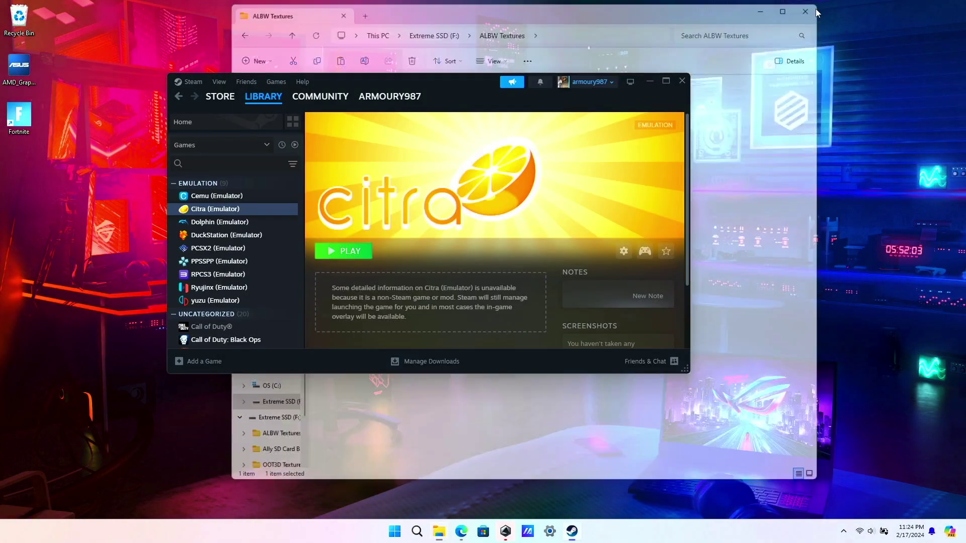
click(347, 251)
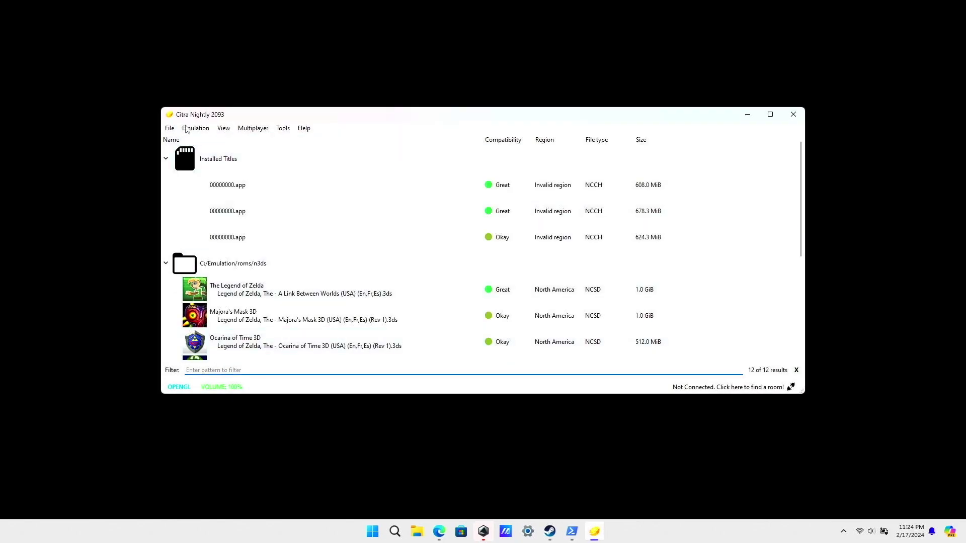
Step: Toggle Use Custom Textures in Citra's Graphics configuration and save with OK
click(195, 127)
click(234, 205)
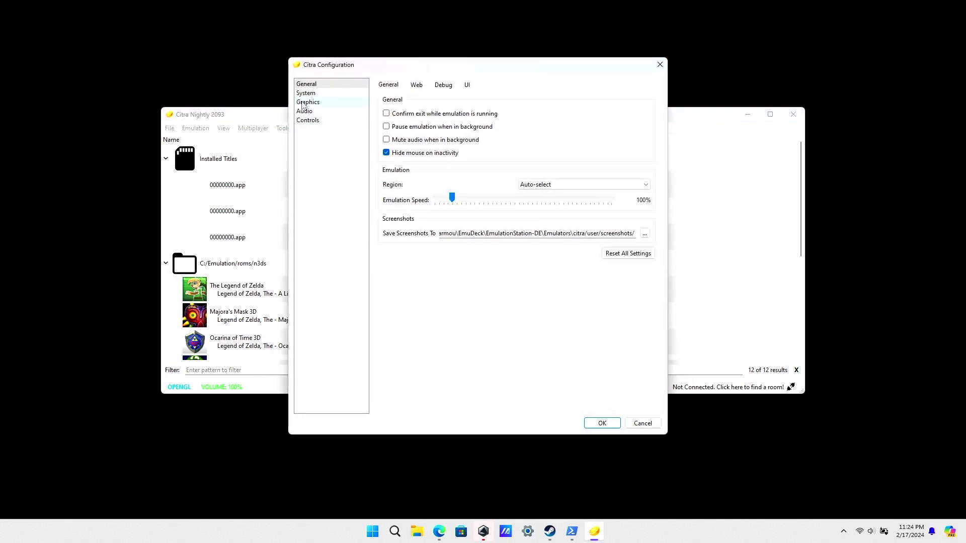
click(306, 102)
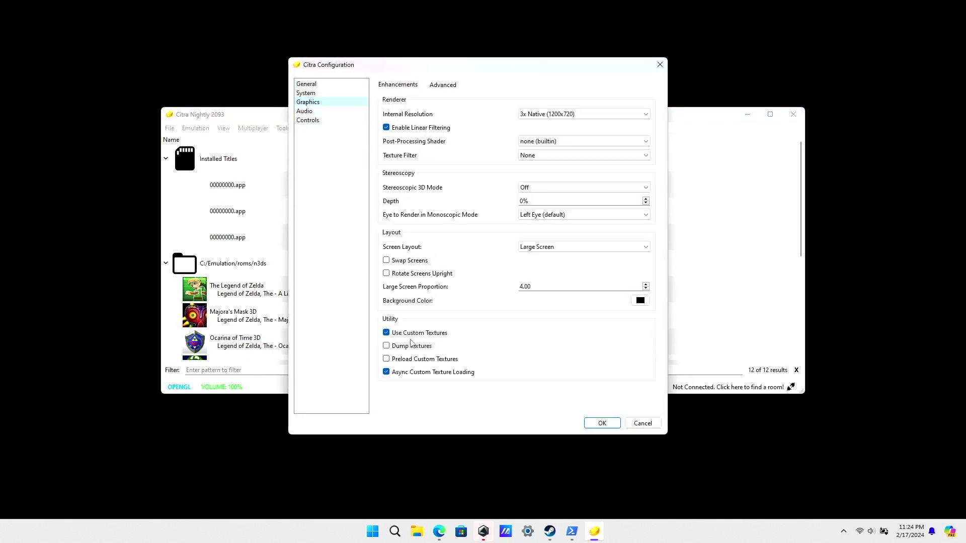
click(387, 333)
click(602, 423)
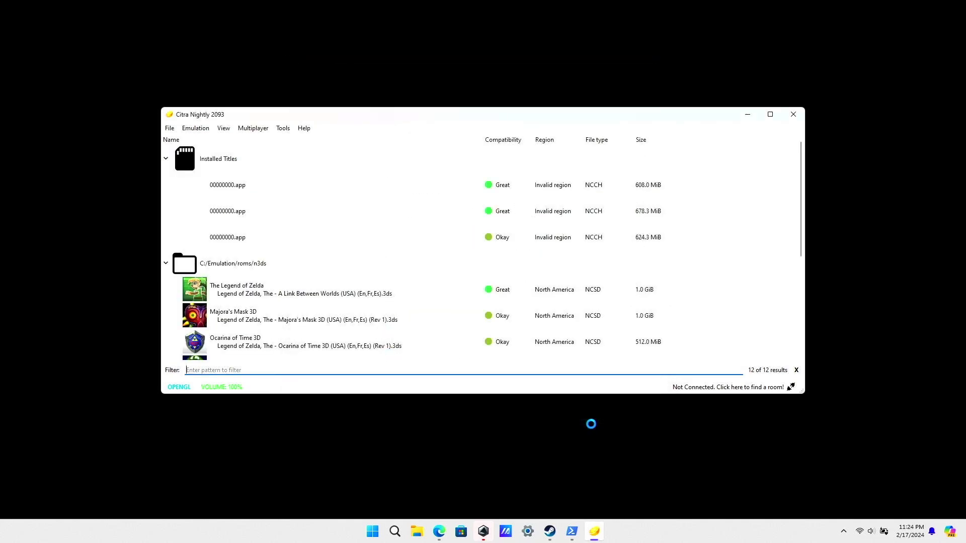
Step: Run Auto Map for the joystick in Controls and close the configuration with OK
click(190, 130)
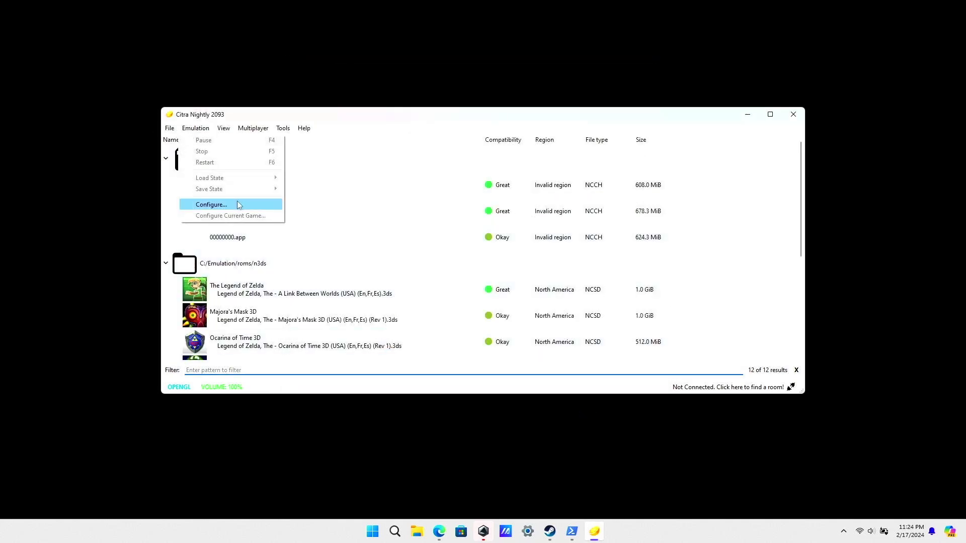
click(237, 203)
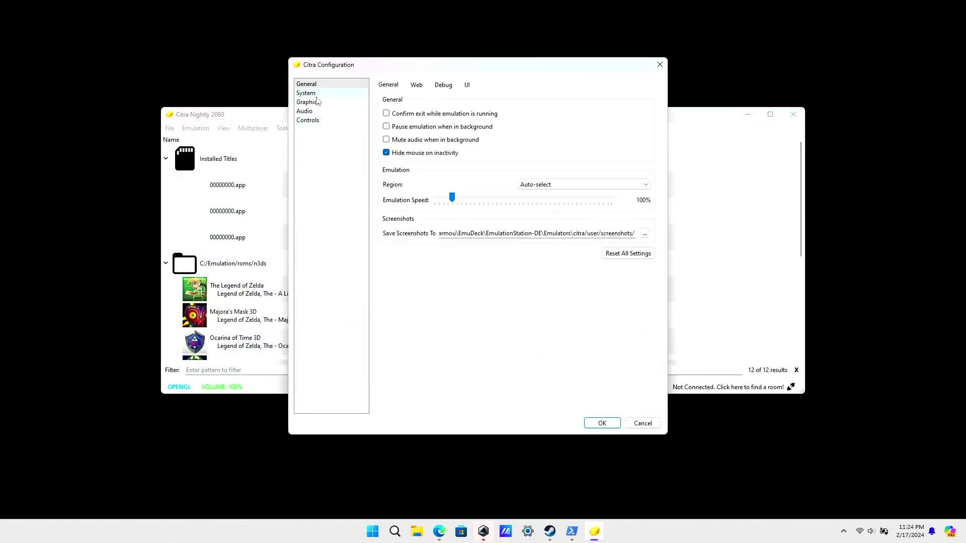
click(316, 119)
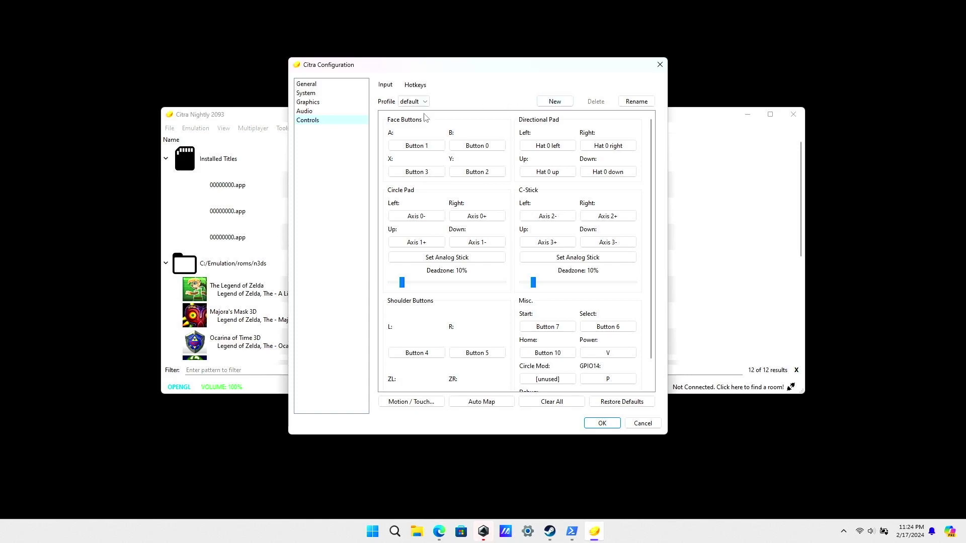
click(490, 401)
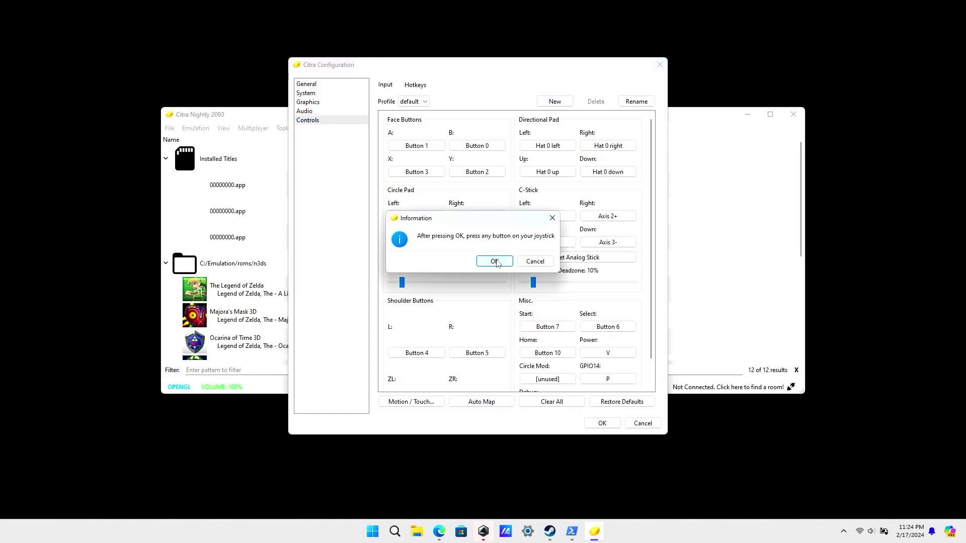
click(494, 261)
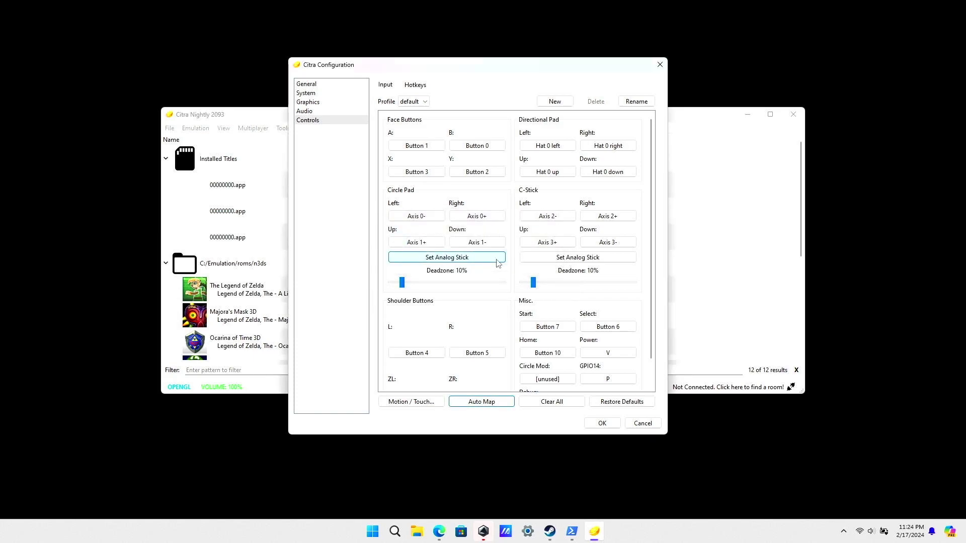
click(607, 426)
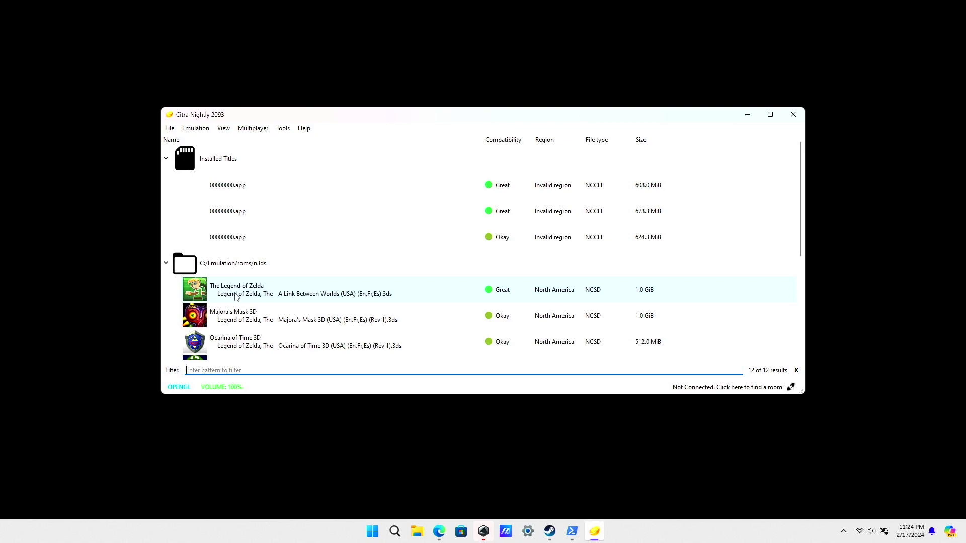
Step: Launch The Legend of Zelda: A Link Between Worlds and switch it to fullscreen
click(235, 296)
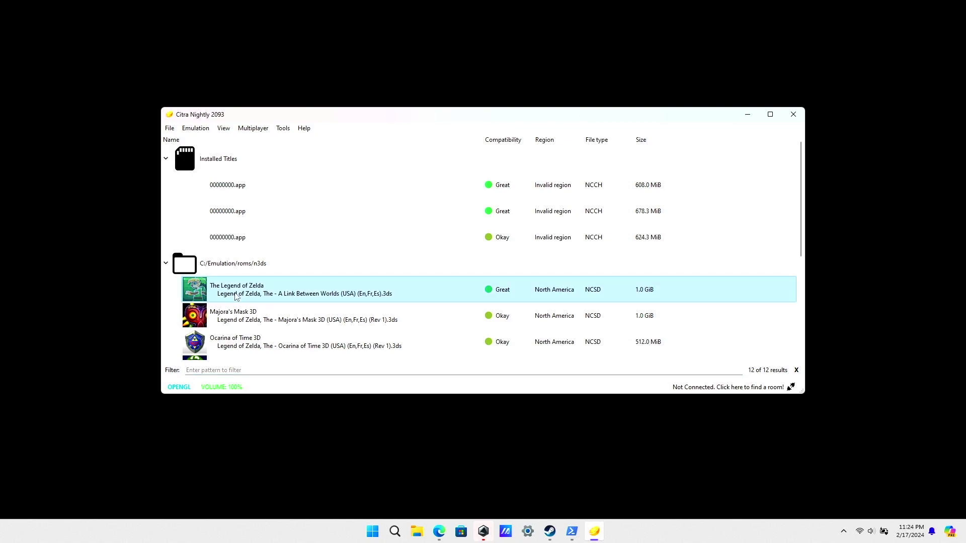
double_click(281, 294)
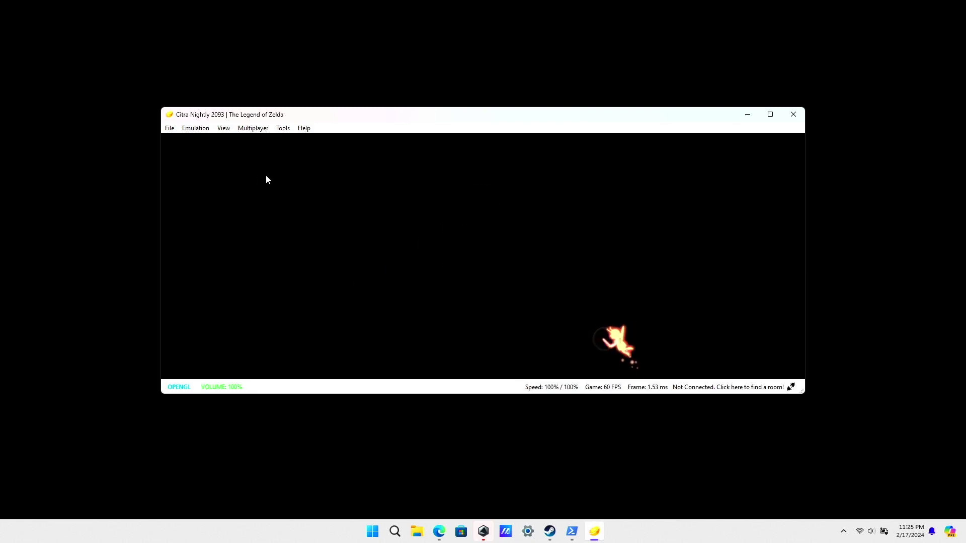
key(F11)
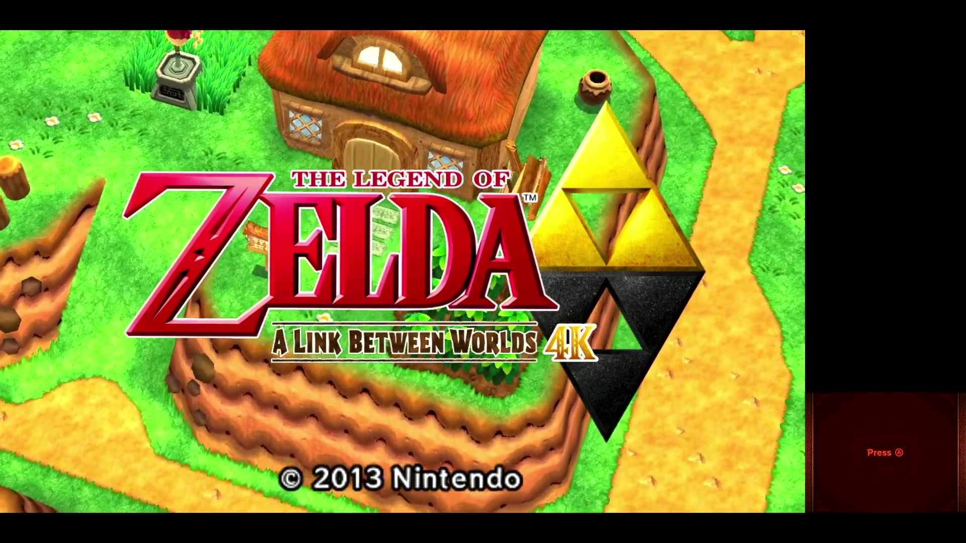
Step: Get past the title screen and begin playing File 1
key(a)
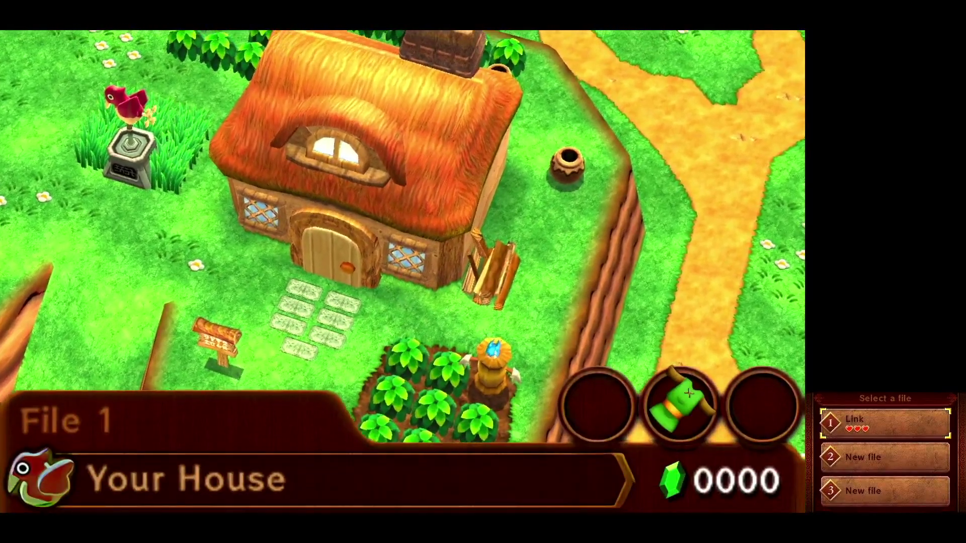
key(a)
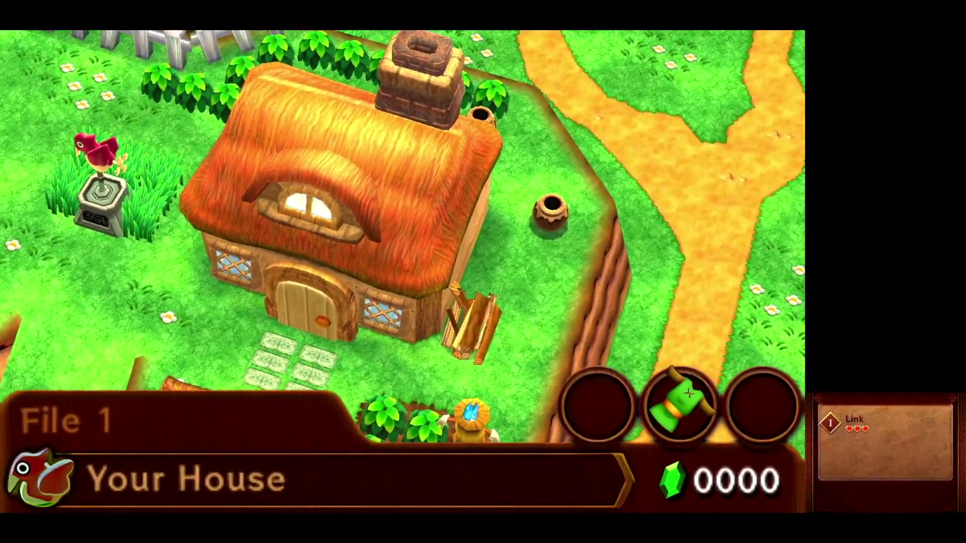
key(a)
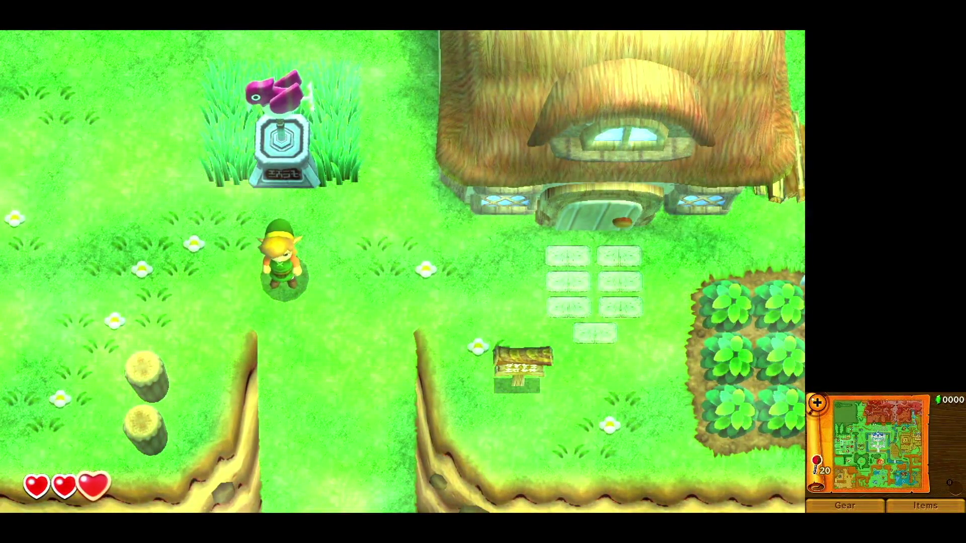
Step: Walk Link around his house and the weather vane, then leave fullscreen with F11
key(Right)
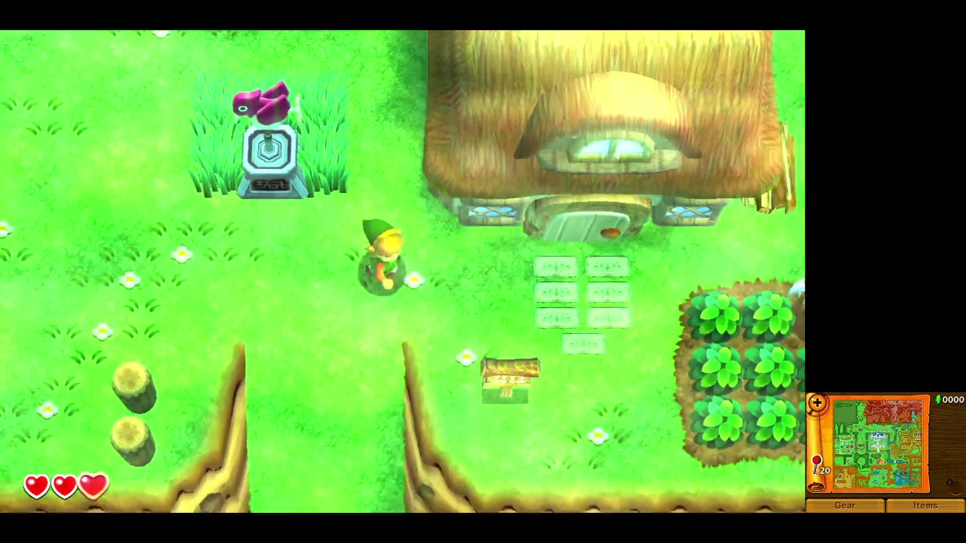
key(Up)
key(Left)
key(Up)
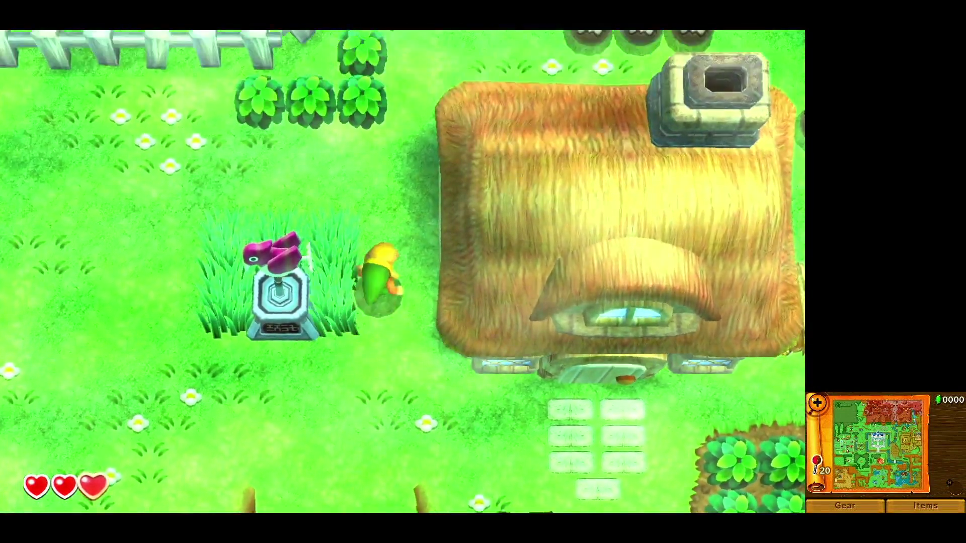
key(Left)
key(Down)
key(Right)
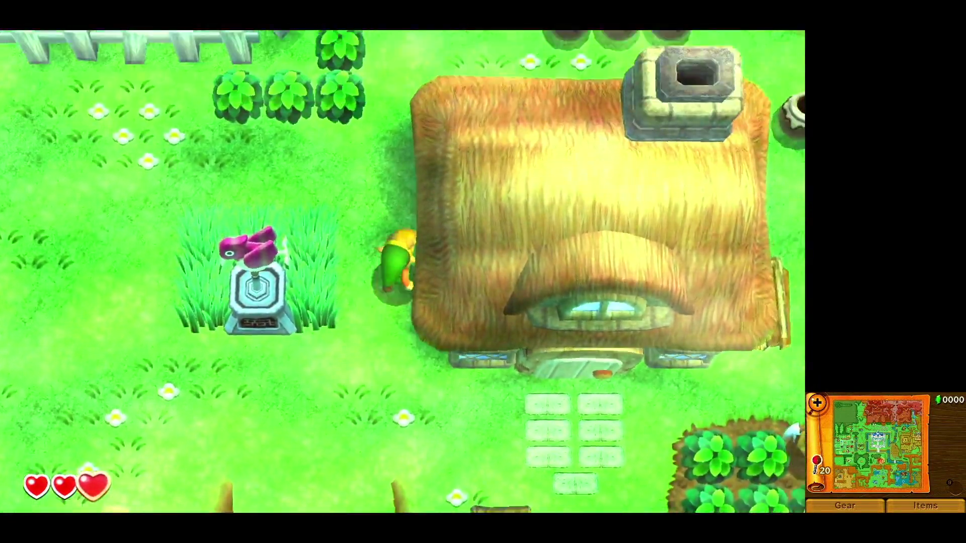
key(Up)
key(Down)
key(Right)
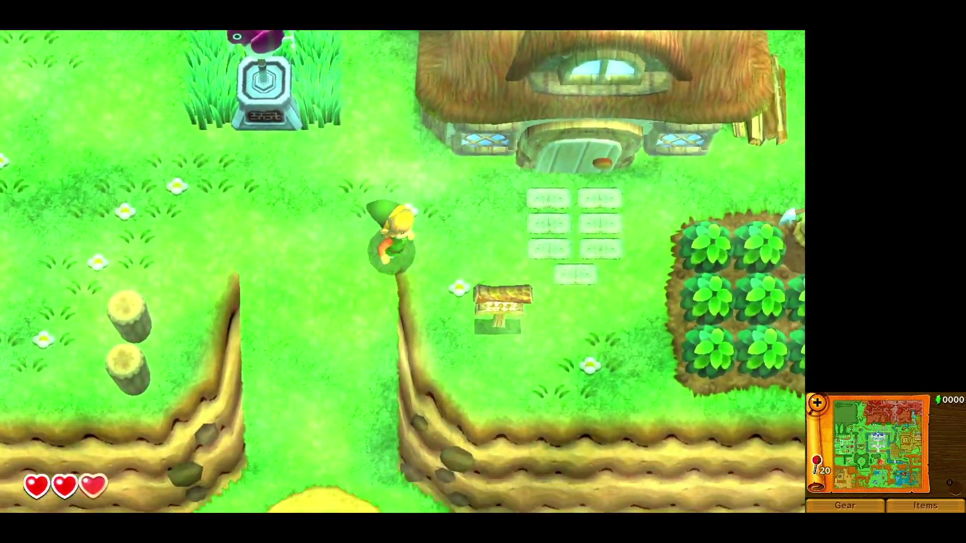
key(Left)
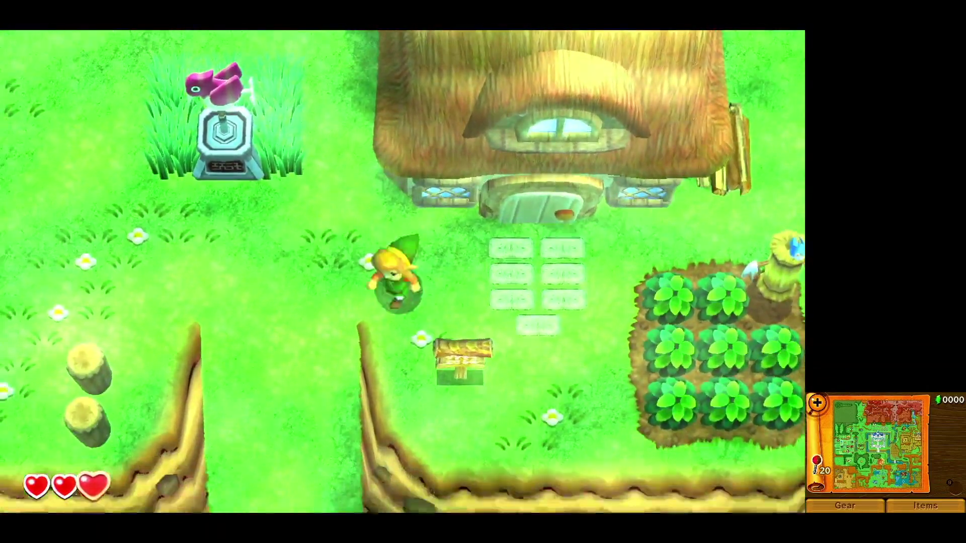
key(Up)
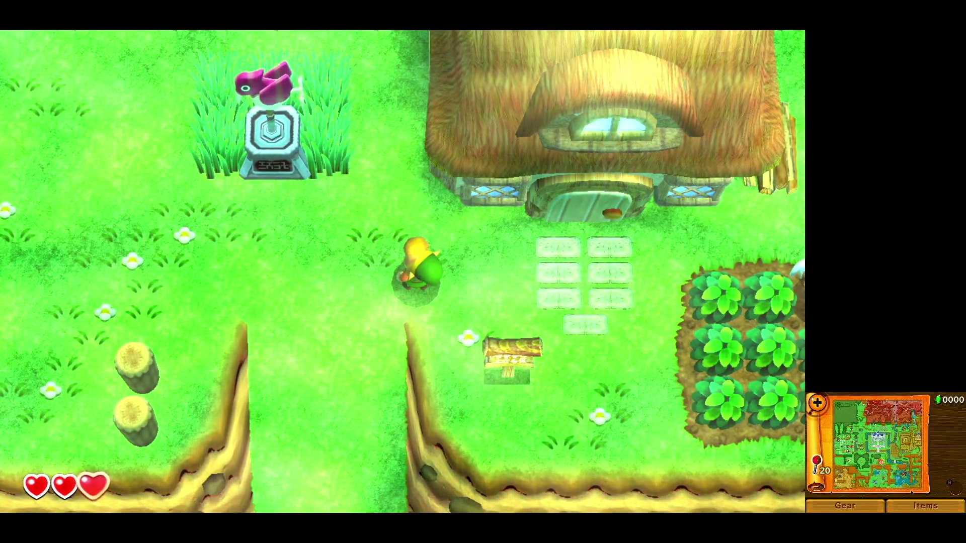
key(F11)
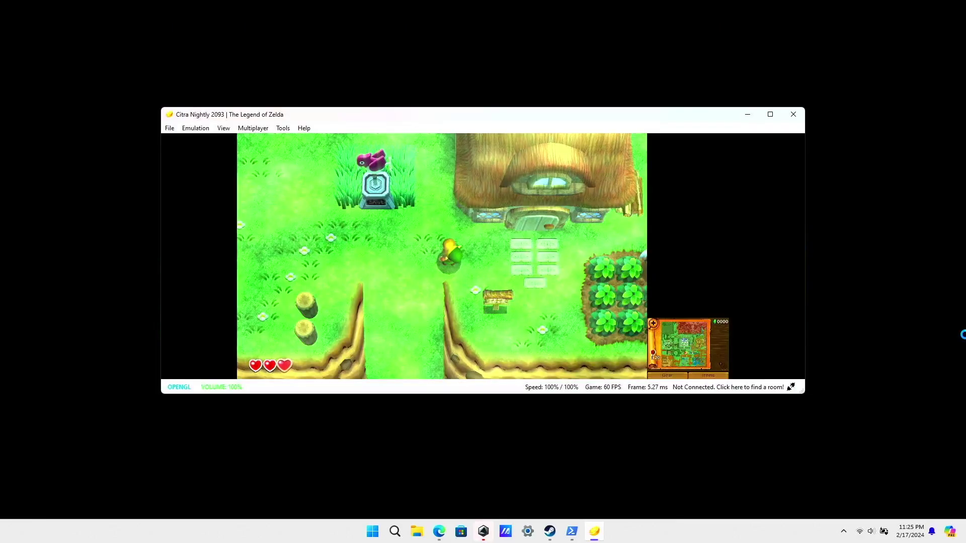
Step: Close Citra, then bring up the browser with texture pack search results
click(793, 114)
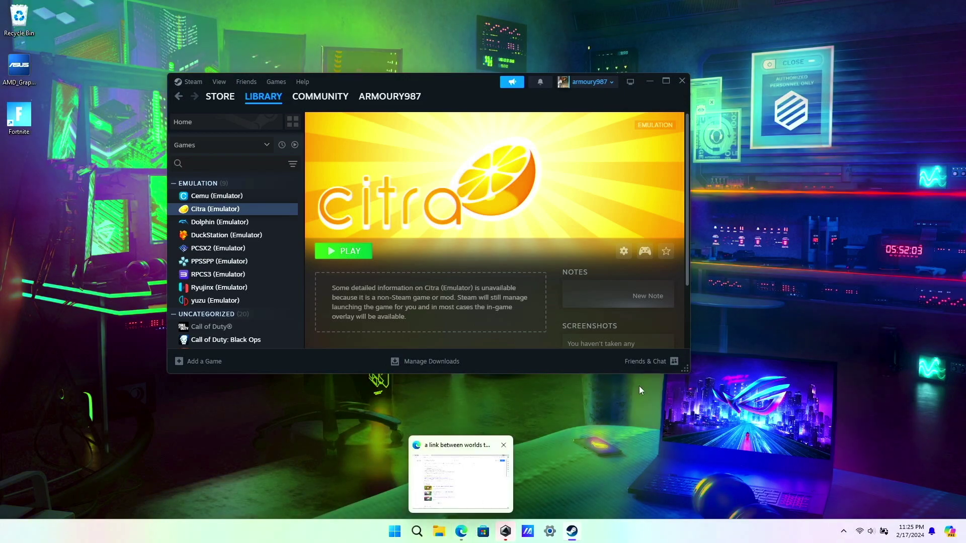
click(461, 532)
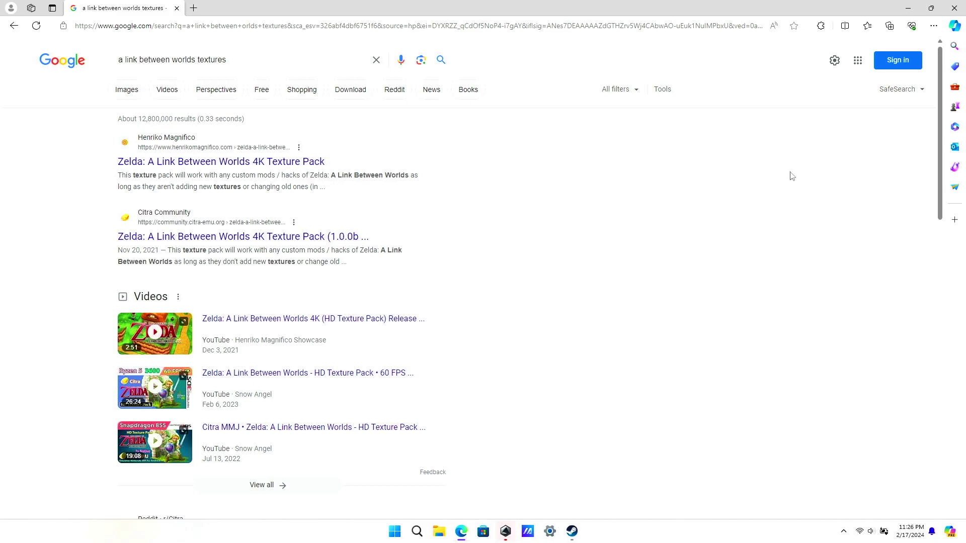
Step: Close the Edge window with the texture-pack search results to get back to Steam's Citra library page
click(955, 8)
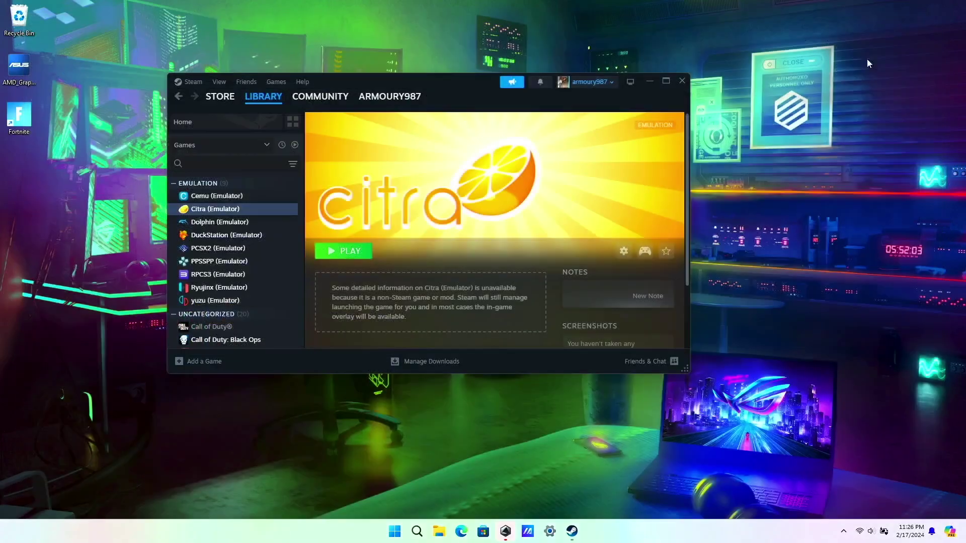